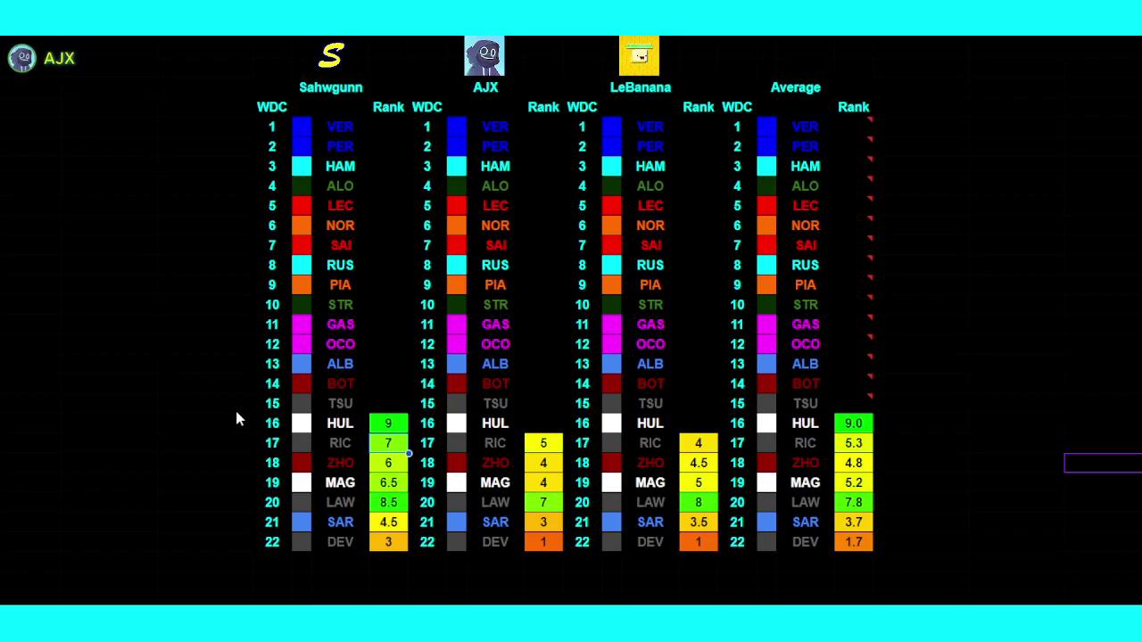
Enter 8.5 as TSU's rating in the first rater's Rank column
{"action": "left_click", "coordinate": [401, 411]}
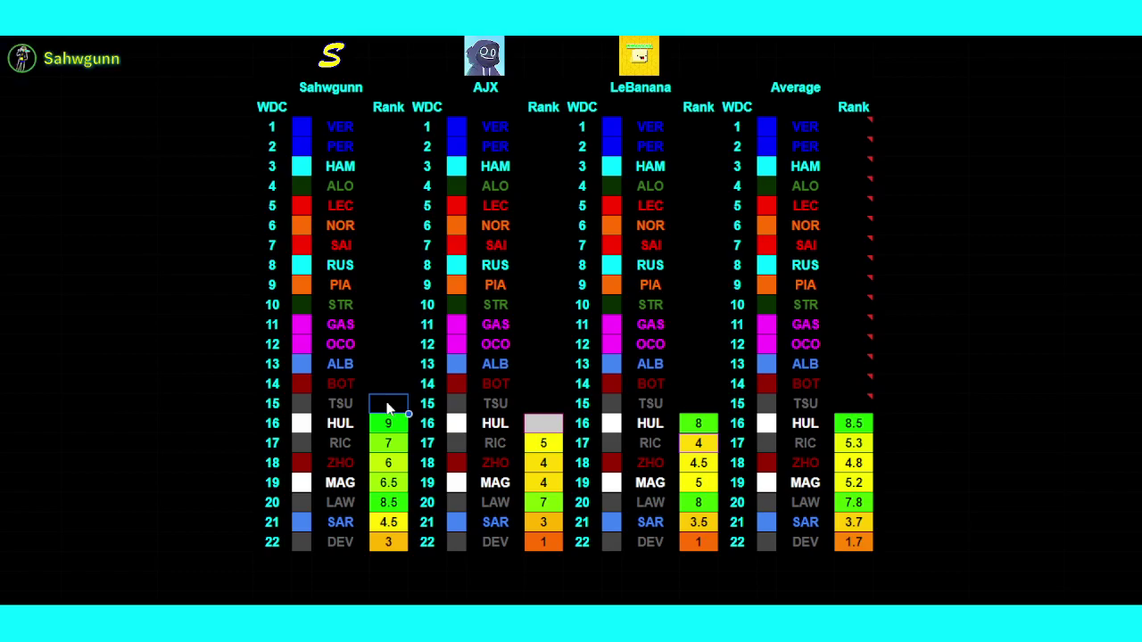
{"action": "double_click", "coordinate": [388, 405]}
{"action": "type", "text": "8.5"}
{"action": "key", "text": "Return"}
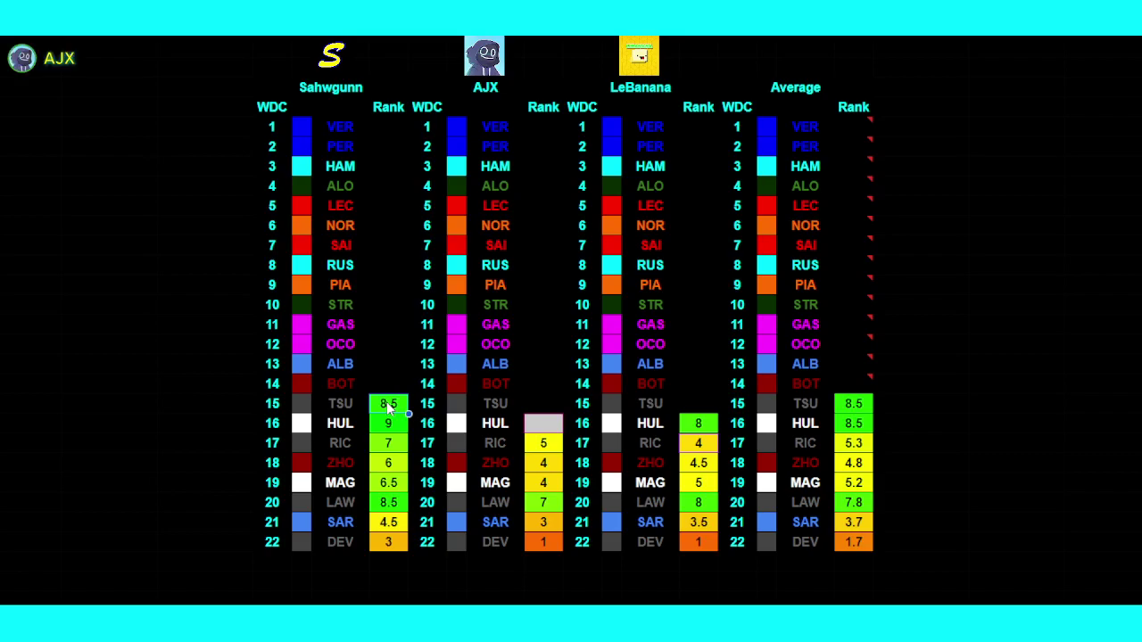
{"action": "left_click", "coordinate": [382, 390]}
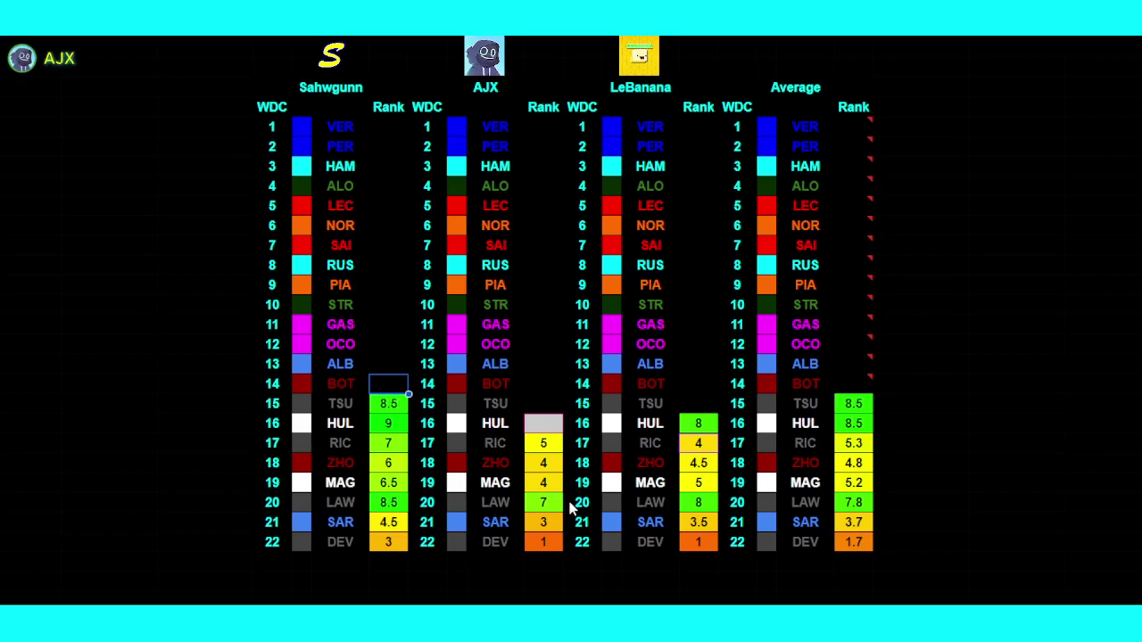
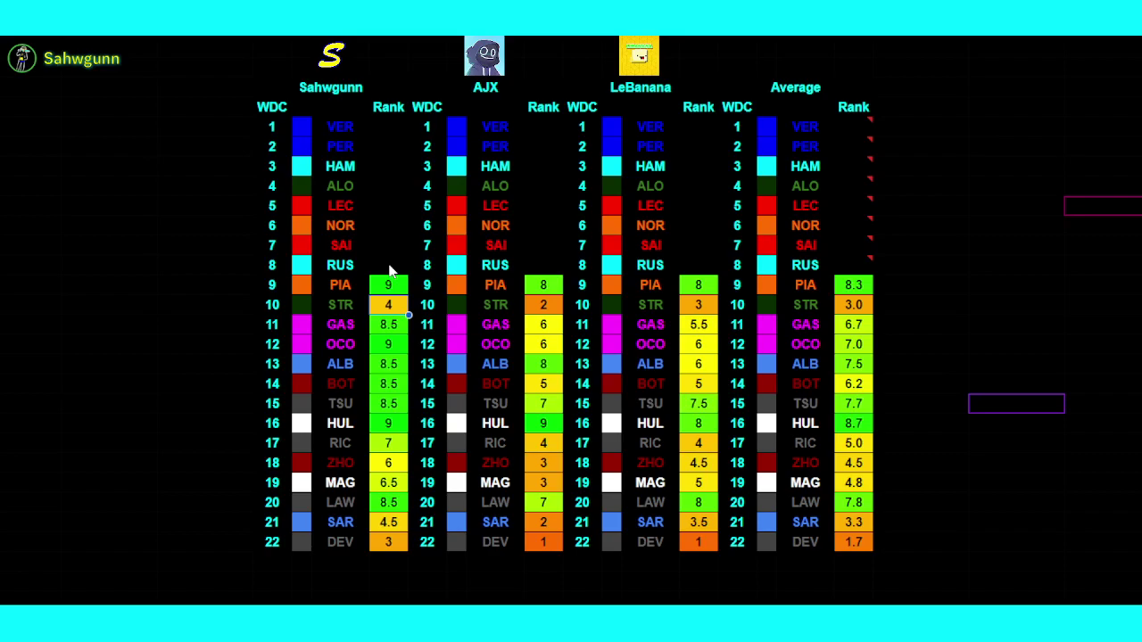
Enter 8 as RUS's rating in the first rater's Rank column
{"action": "left_click", "coordinate": [389, 266]}
{"action": "type", "text": "8"}
{"action": "key", "text": "Return"}
{"action": "key", "text": "Left"}
{"action": "key", "text": "Left"}
{"action": "key", "text": "Left"}
{"action": "key", "text": "Left"}
{"action": "key", "text": "Up"}
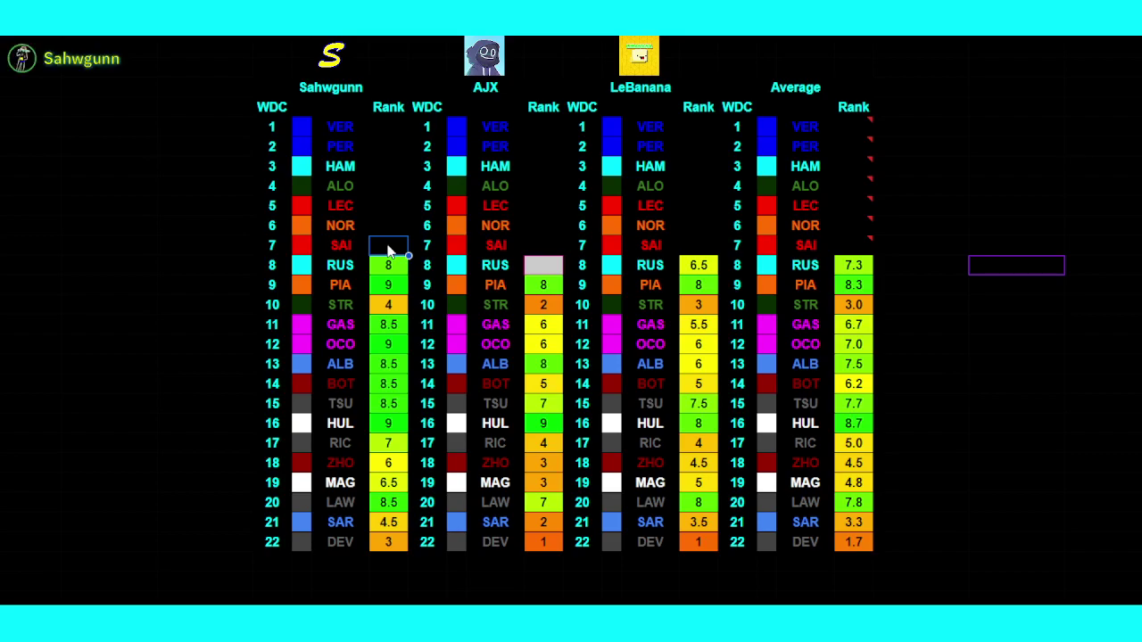
Enter 8.5 as SAI's rating in the first rater's Rank column and select the NOR rating cell above it
{"action": "double_click", "coordinate": [388, 248]}
{"action": "type", "text": "8.5"}
{"action": "key", "text": "shift+Tab"}
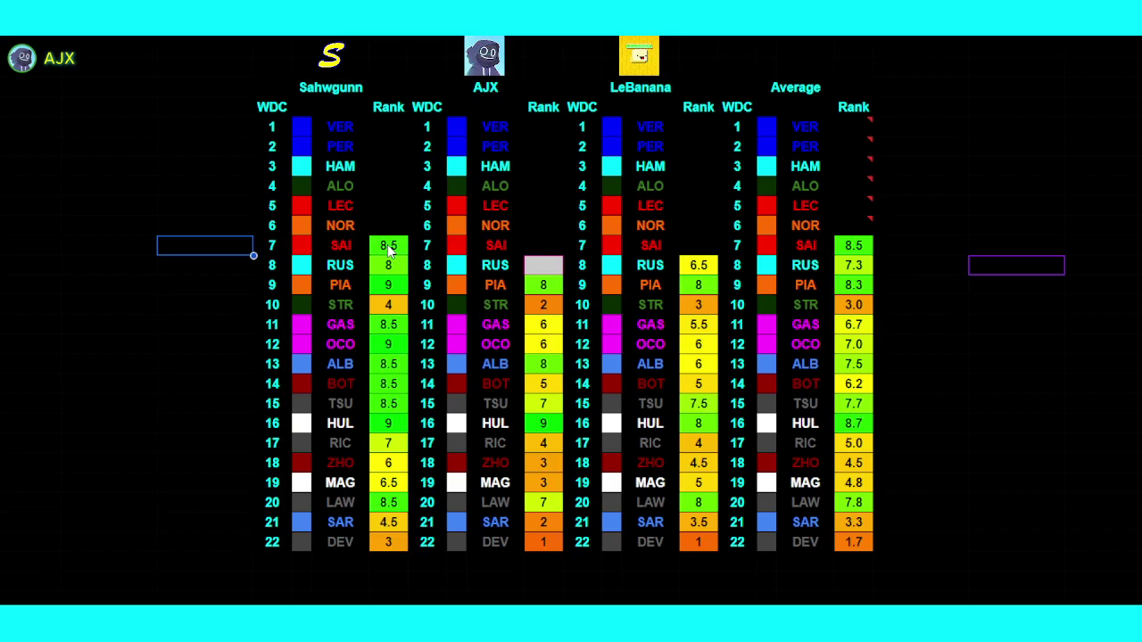
{"action": "left_click", "coordinate": [393, 226]}
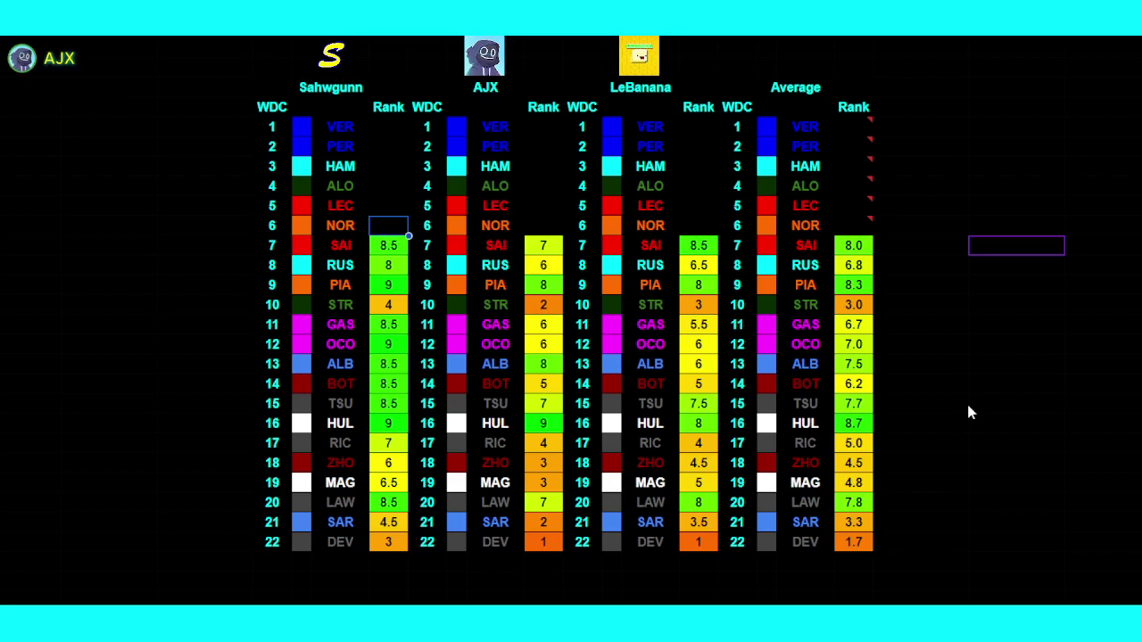
{"action": "right_click", "coordinate": [946, 365]}
{"action": "left_click", "coordinate": [921, 421]}
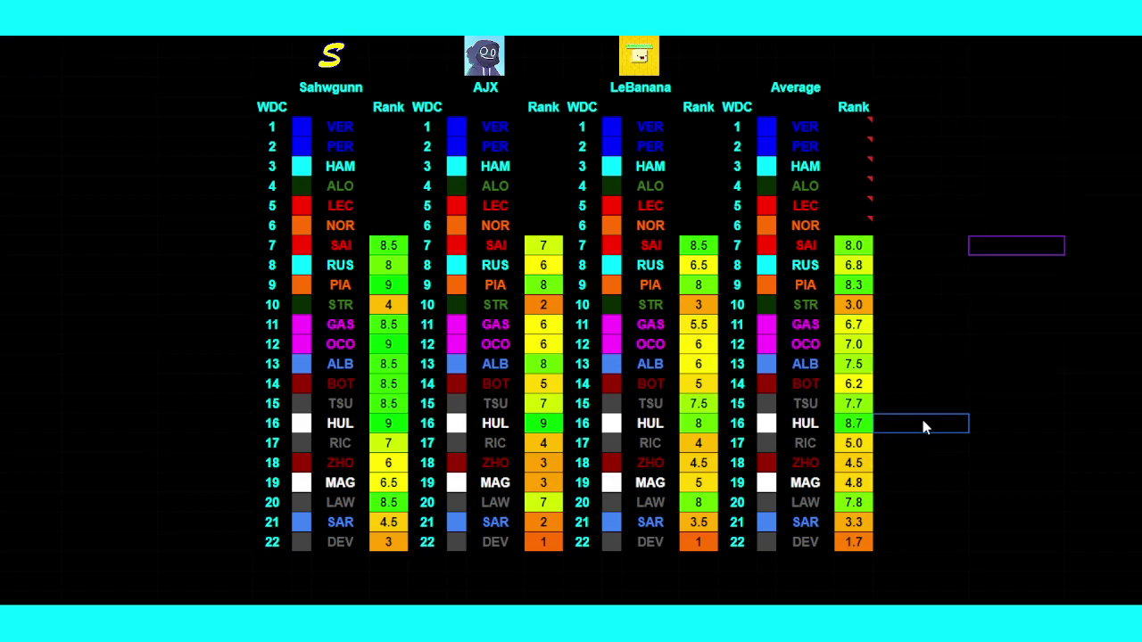
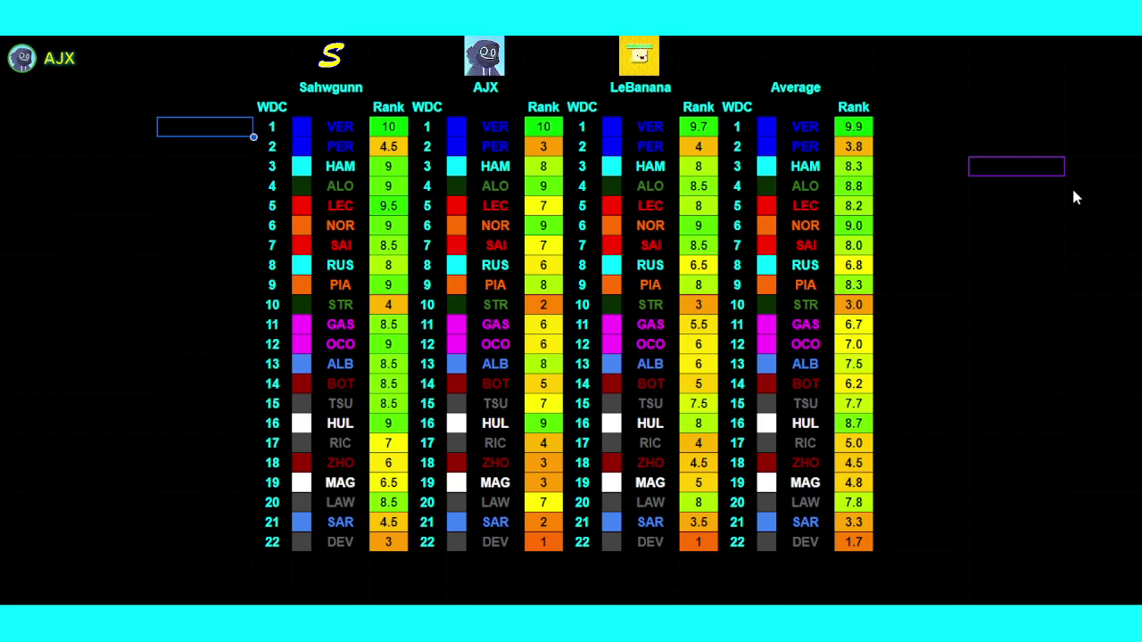
Copy the 22 driver rows of the Average table, including position, team colour and rank, into the empty area below it, starting at W32
{"action": "left_click", "coordinate": [765, 131]}
{"action": "left_click_drag", "start_coordinate": [734, 121], "coordinate": [879, 559]}
{"action": "scroll", "coordinate": [893, 206], "scroll_direction": "down", "scroll_amount": 5}
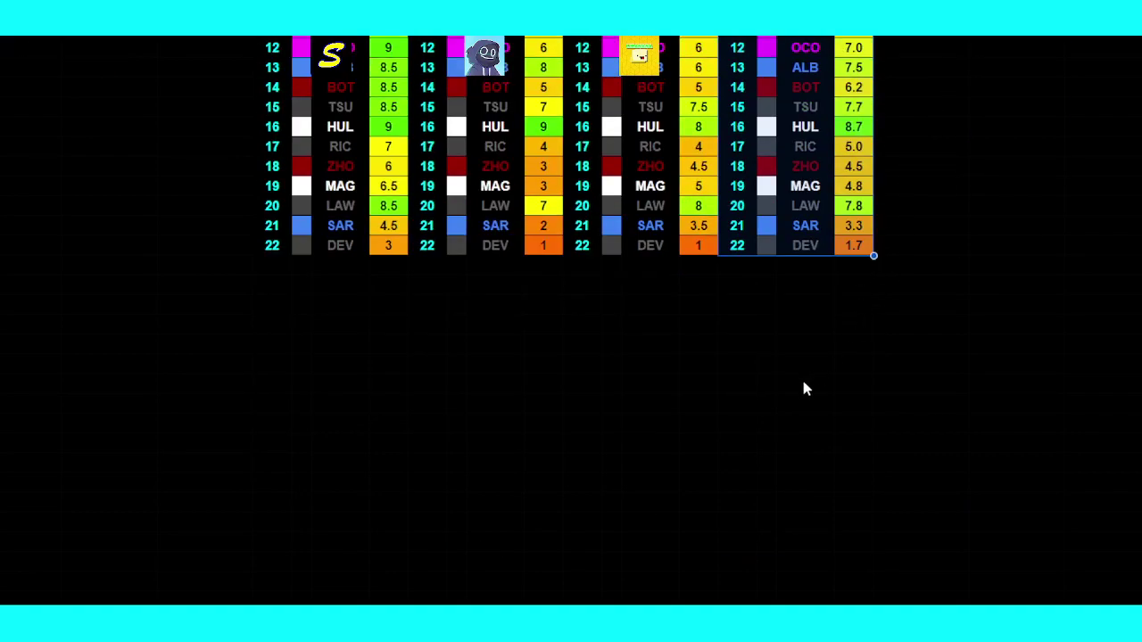
{"action": "left_click", "coordinate": [740, 286]}
{"action": "type", "text": "1\t\tVER\t 2\t\tPER\t 3\t\tHAM\t 4\t\tALO\t 5\t\tLEC\t 6\t\tNOR\t 7\t\tSAI\t 8\t\tRUS\t 9\t\tPIA\t 10\t\tSTR\t 11\t\tGAS\t 12\t\tOCO\t 13\t\tALB\t 14\t\tBOT\t 15\t\tTSU\t 16\t\tHUL\t 17\t\tRIC\t 18\t\tZHO\t 19\t\tMAG\t 20\t\tLAW\t 21\t\tSAR\t 22\t\tDEV"}
{"action": "scroll", "coordinate": [745, 307], "scroll_direction": "down", "scroll_amount": 2}
{"action": "left_click", "coordinate": [953, 260]}
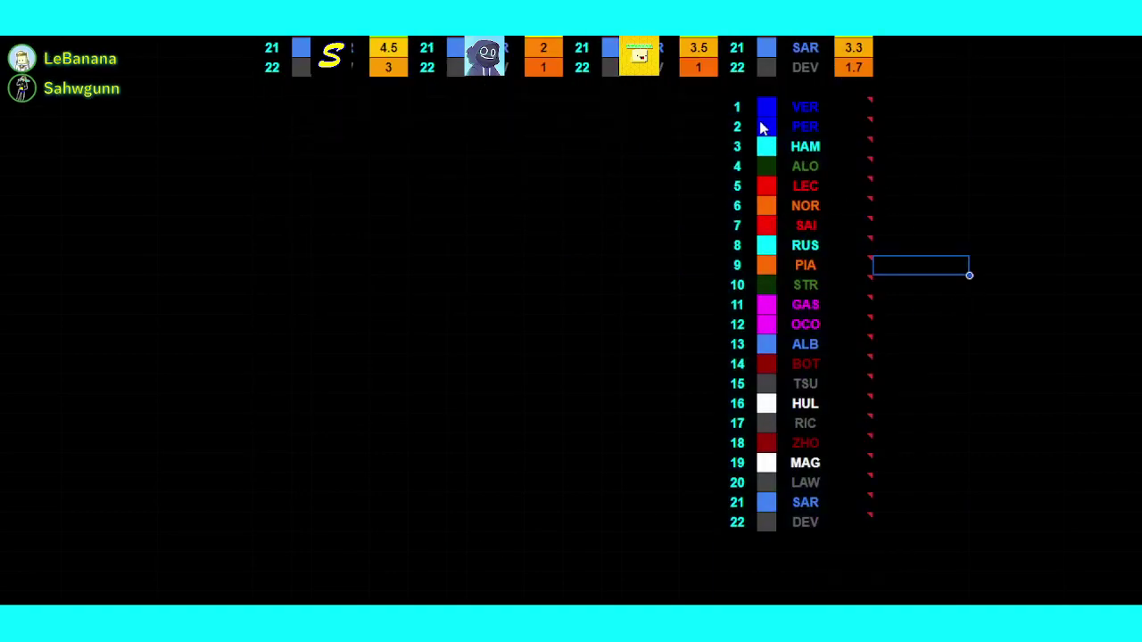
Replace the contents of the copied block W32:Z53 with the average ratings pasted as values only
{"action": "left_click_drag", "start_coordinate": [752, 113], "coordinate": [854, 523]}
{"action": "right_click", "coordinate": [848, 473]}
{"action": "mouse_move", "coordinate": [922, 142]}
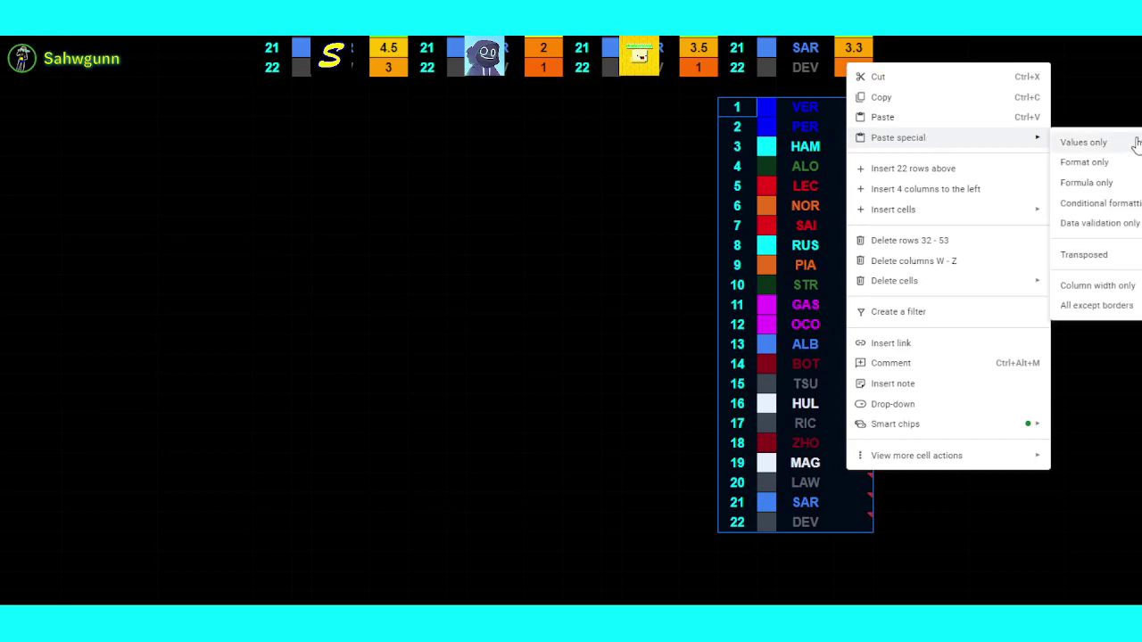
{"action": "left_click", "coordinate": [1133, 144]}
Sort the range W32:Z53 by column Z in Z to A order
{"action": "right_click", "coordinate": [806, 306]}
{"action": "mouse_move", "coordinate": [912, 600]}
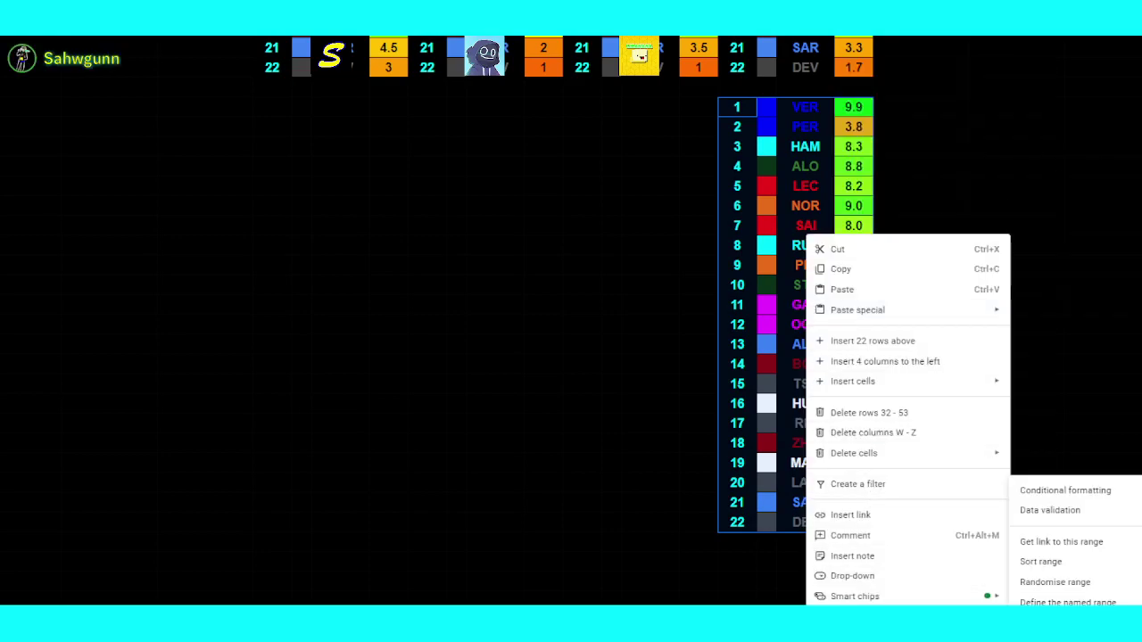
{"action": "left_click", "coordinate": [1039, 562]}
{"action": "left_click", "coordinate": [515, 267]}
{"action": "left_click", "coordinate": [505, 321]}
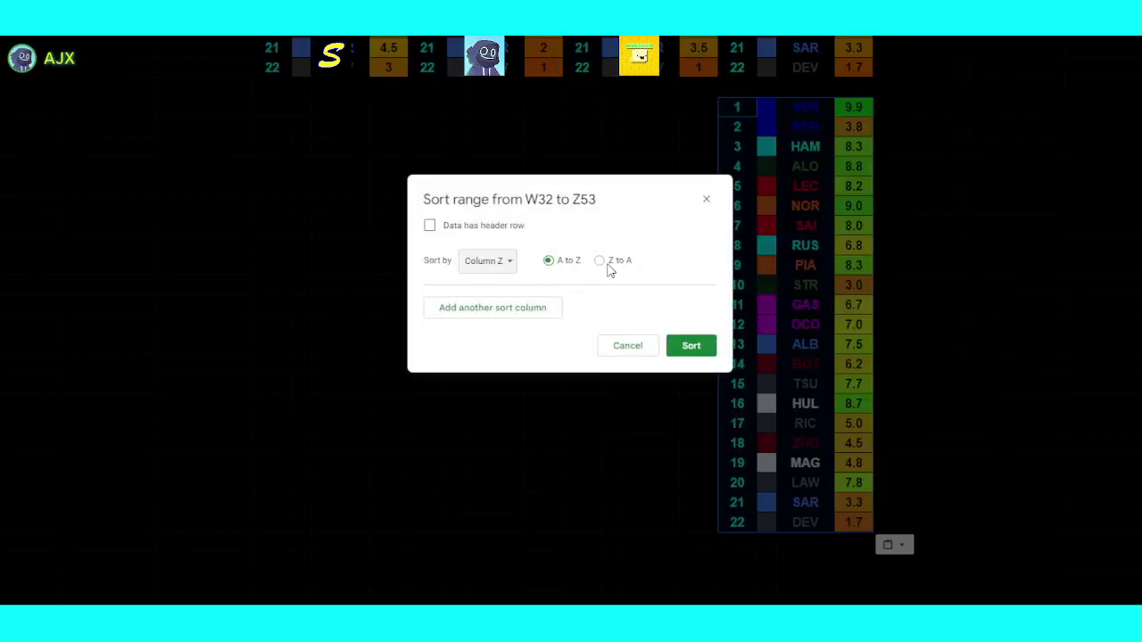
{"action": "left_click", "coordinate": [601, 260]}
{"action": "left_click", "coordinate": [692, 345]}
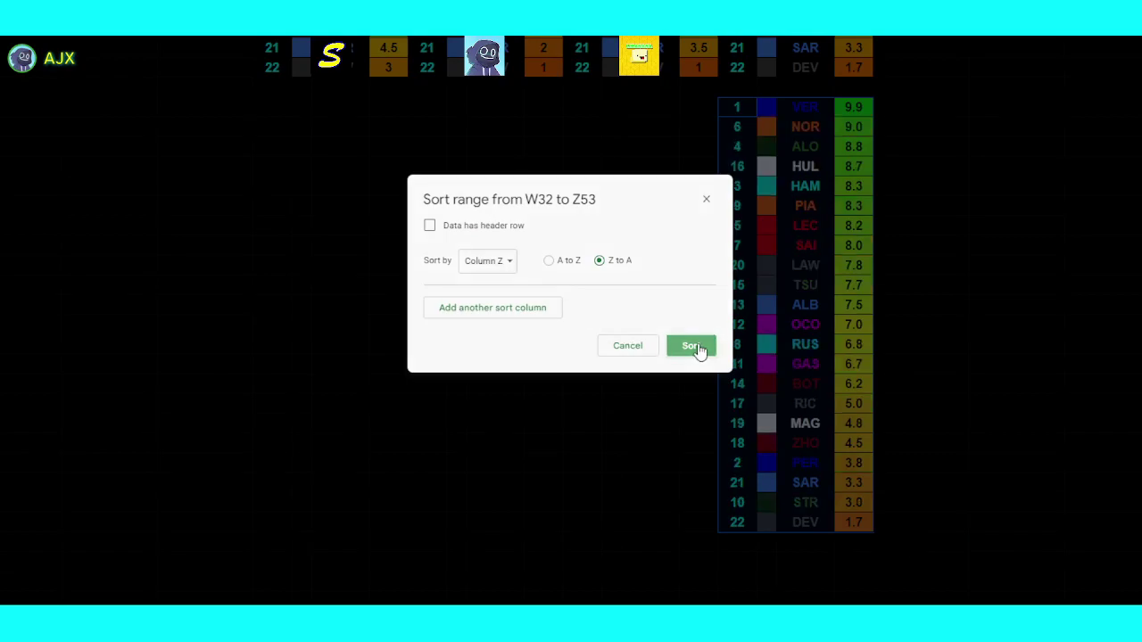
{"action": "left_click", "coordinate": [1006, 263]}
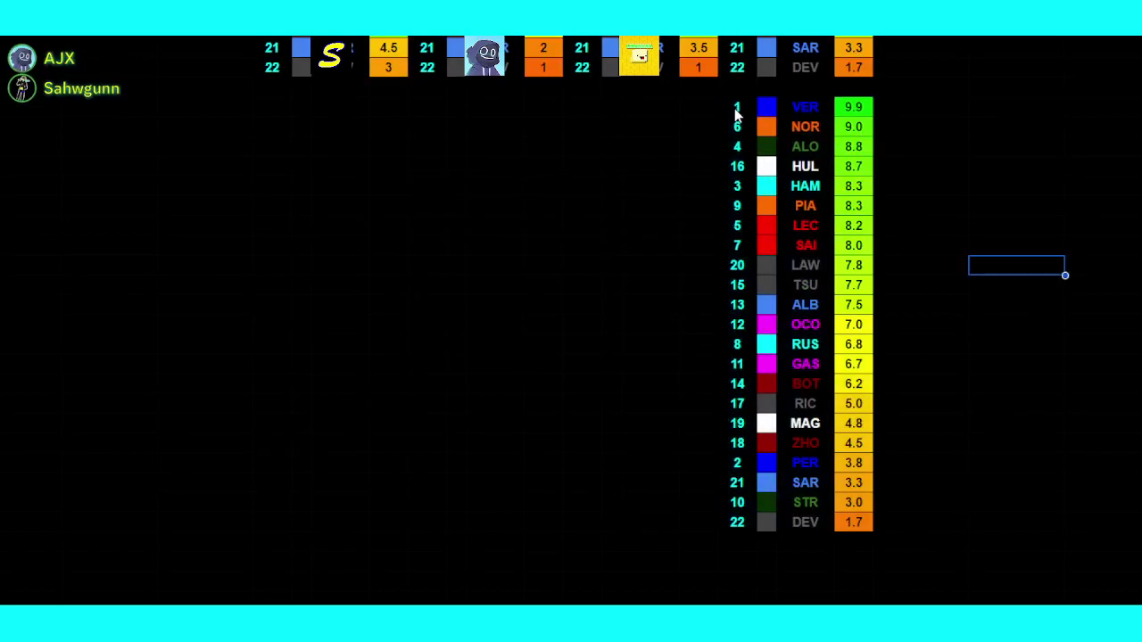
Examine the top of the sorted list from VER to ALO and compare it with the original rating tables
{"action": "left_click_drag", "start_coordinate": [737, 89], "coordinate": [740, 455]}
{"action": "left_click", "coordinate": [1001, 278]}
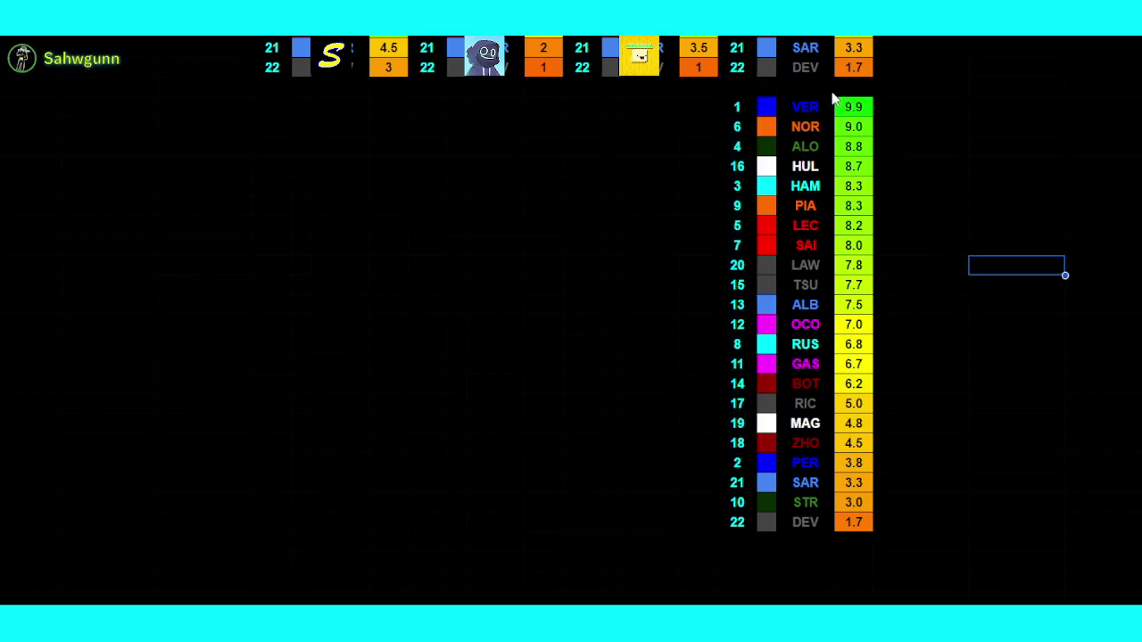
{"action": "left_click", "coordinate": [866, 114]}
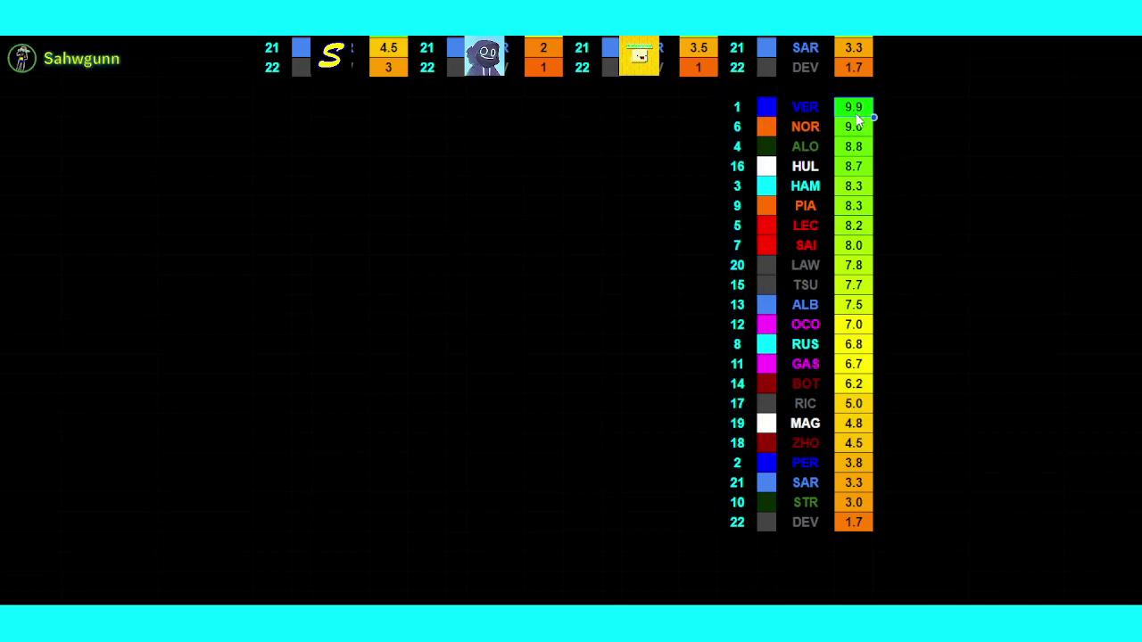
{"action": "left_click", "coordinate": [862, 130]}
{"action": "left_click", "coordinate": [863, 151]}
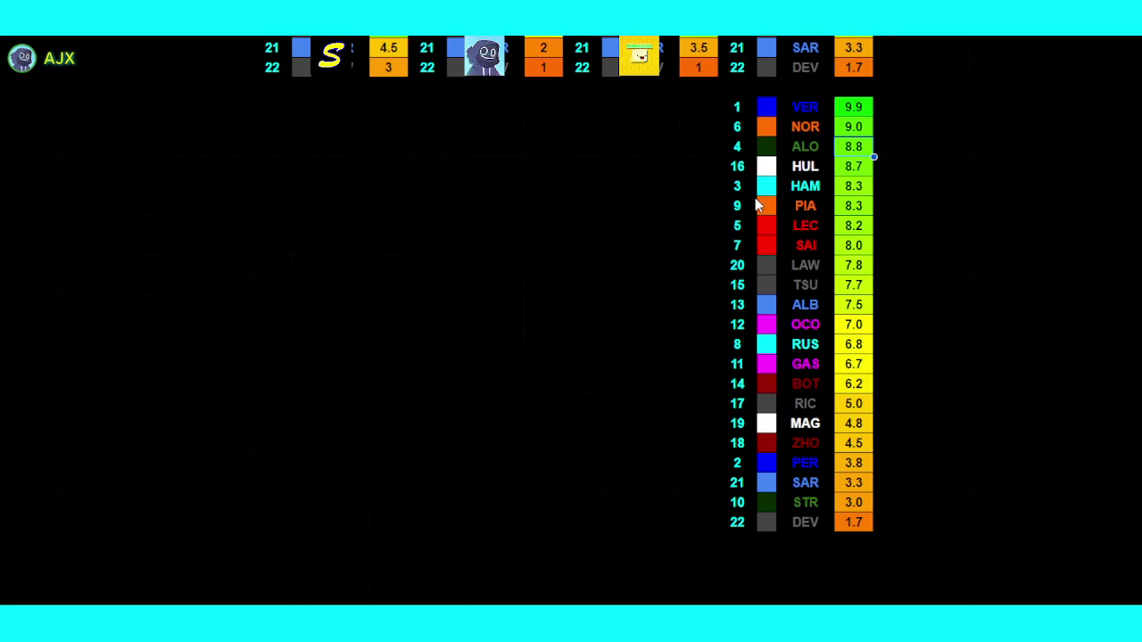
{"action": "scroll", "coordinate": [846, 171], "scroll_direction": "up", "scroll_amount": 7}
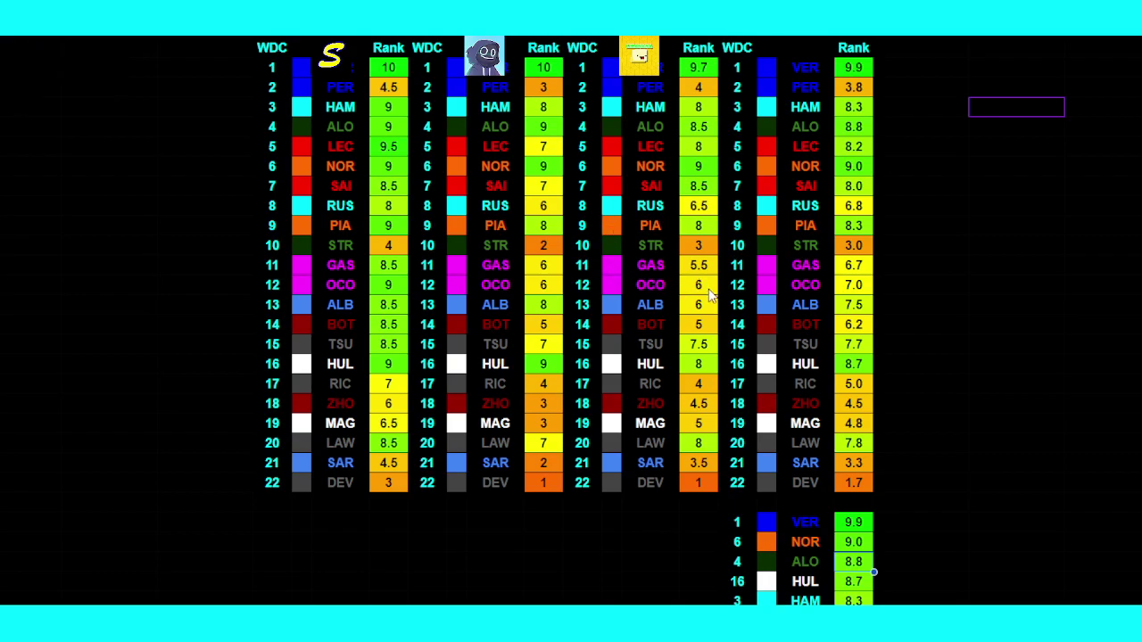
{"action": "scroll", "coordinate": [712, 295], "scroll_direction": "down", "scroll_amount": 7}
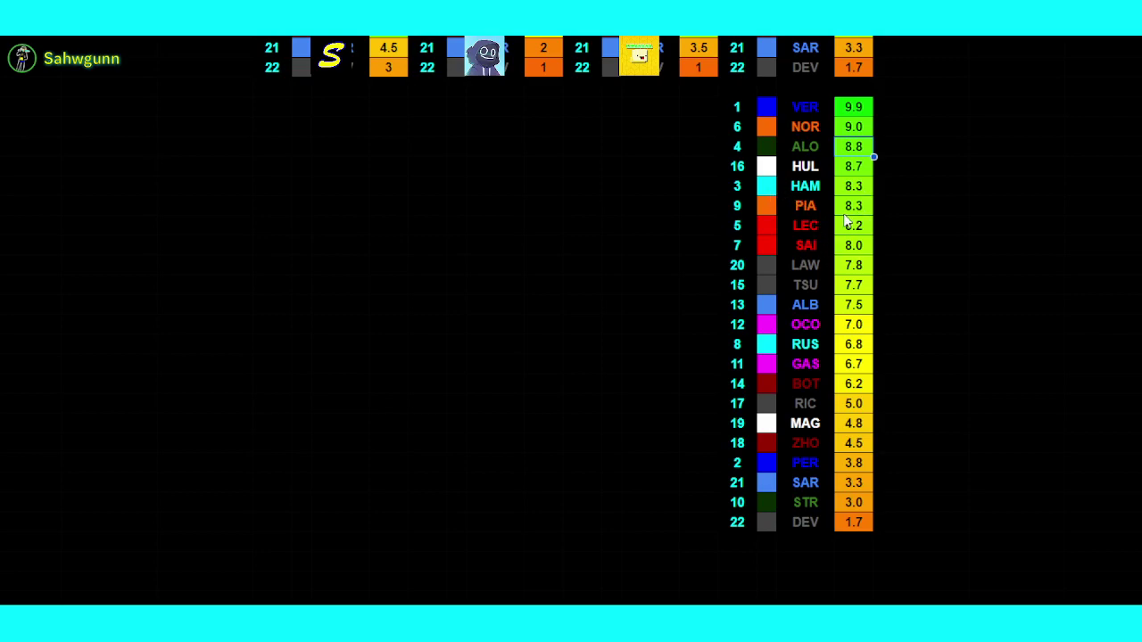
Go through the sorted average ratings one by one from HAM down to RUS
{"action": "left_click", "coordinate": [858, 186]}
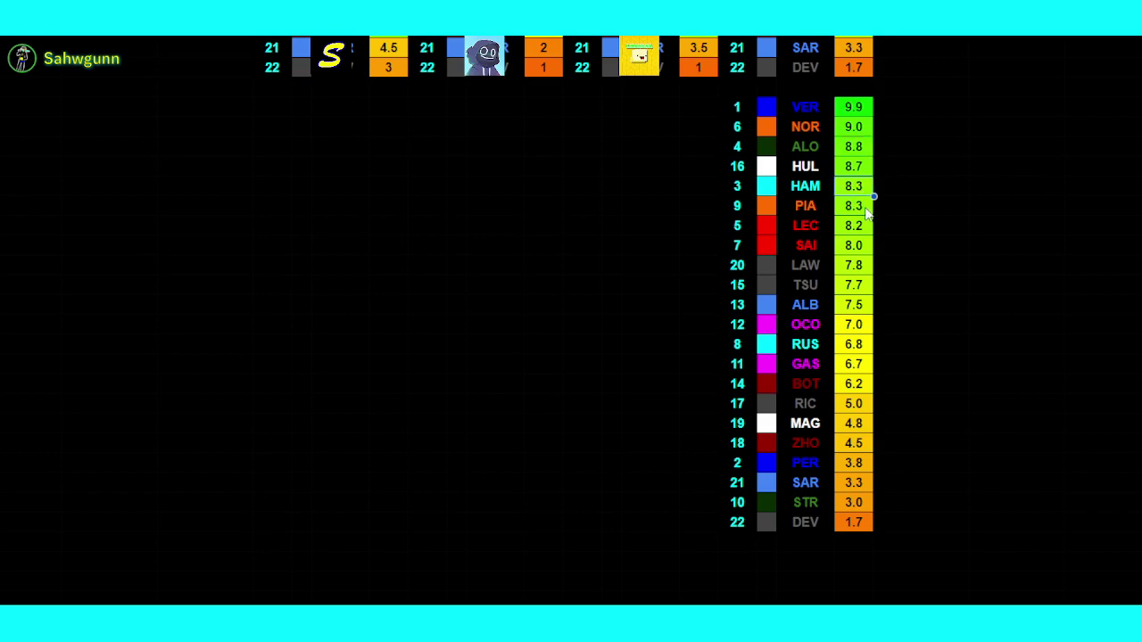
{"action": "left_click", "coordinate": [914, 246]}
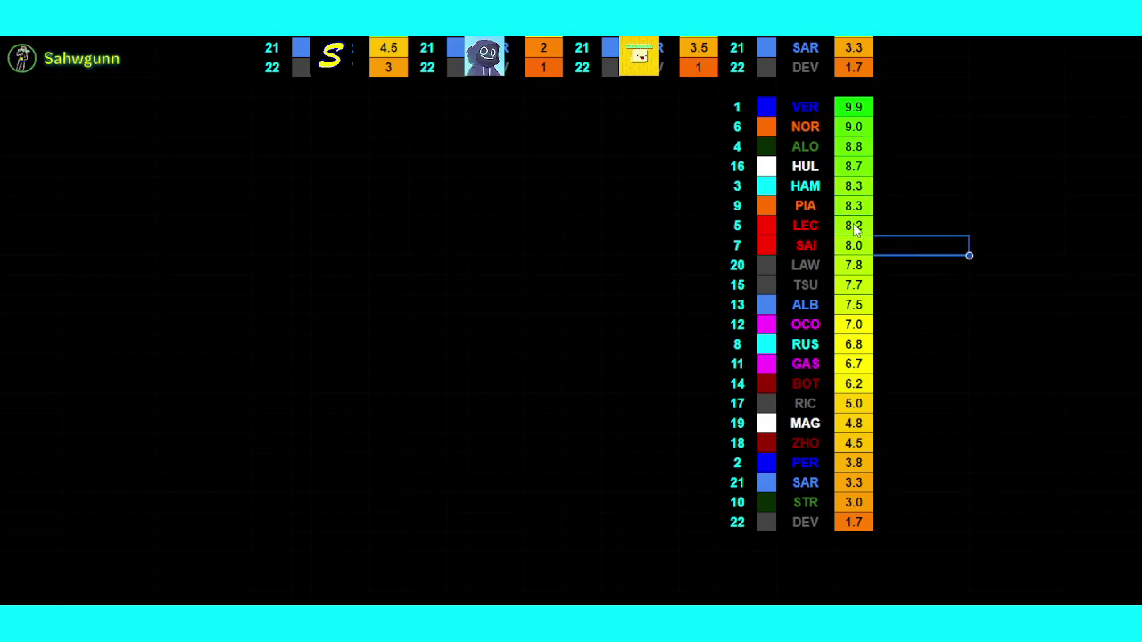
{"action": "left_click", "coordinate": [843, 235]}
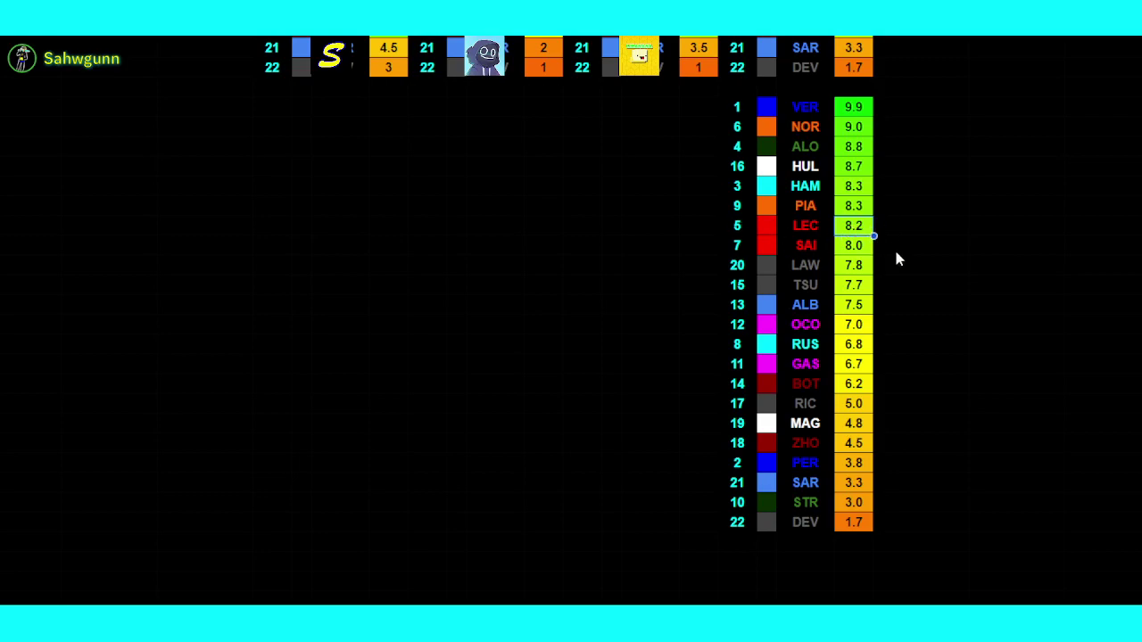
{"action": "left_click", "coordinate": [855, 246]}
{"action": "left_click", "coordinate": [860, 267]}
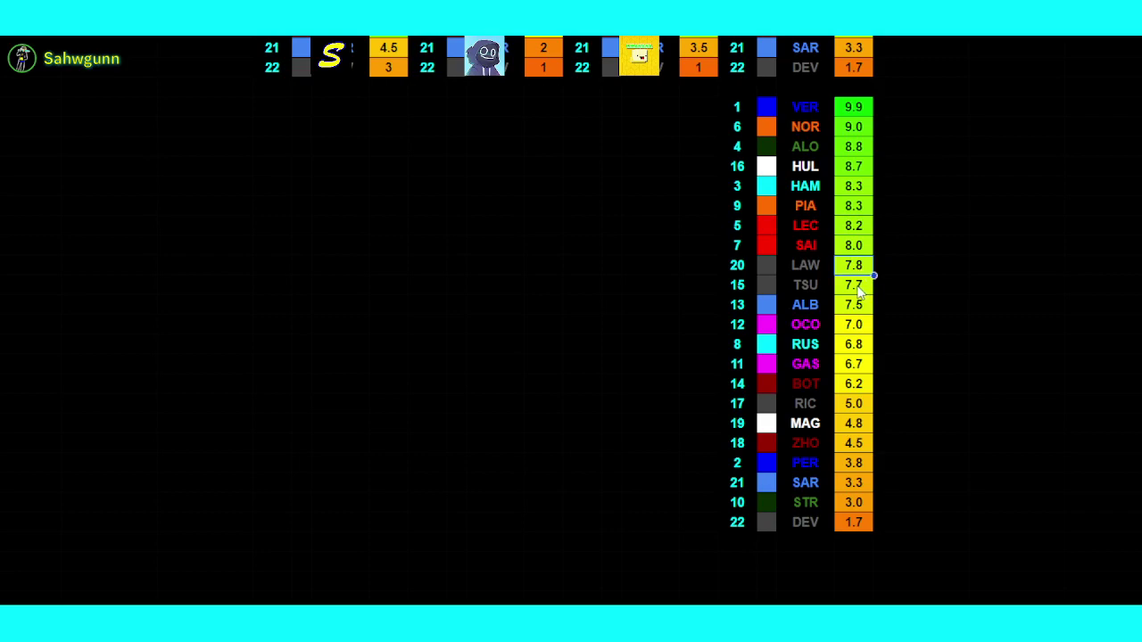
{"action": "left_click", "coordinate": [858, 287]}
{"action": "left_click", "coordinate": [860, 305]}
{"action": "left_click", "coordinate": [862, 327]}
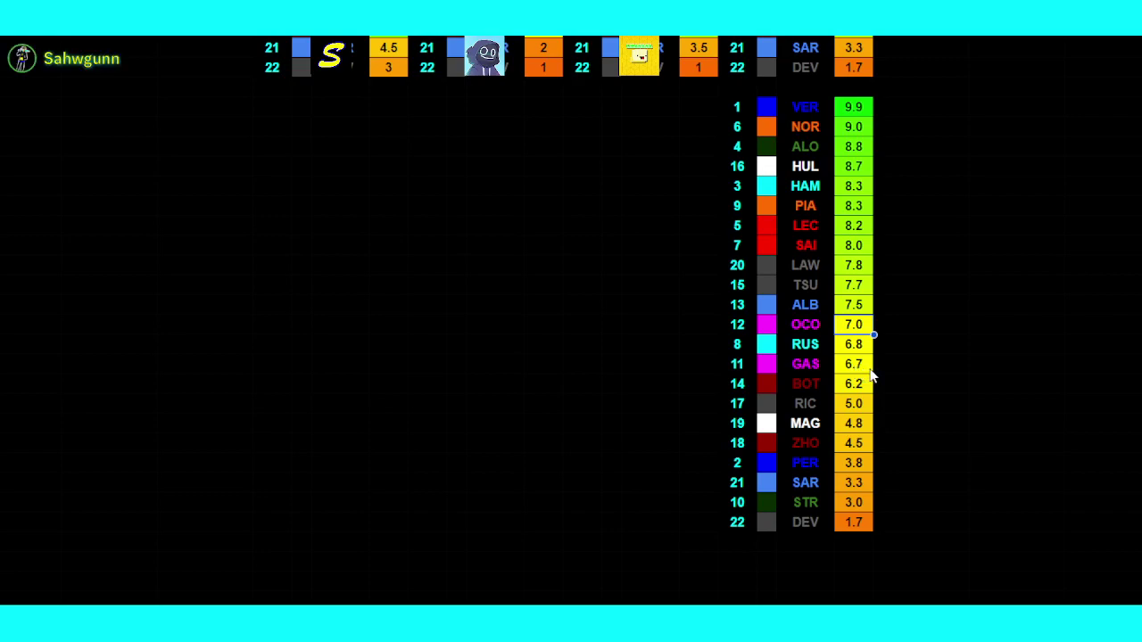
{"action": "left_click", "coordinate": [737, 344]}
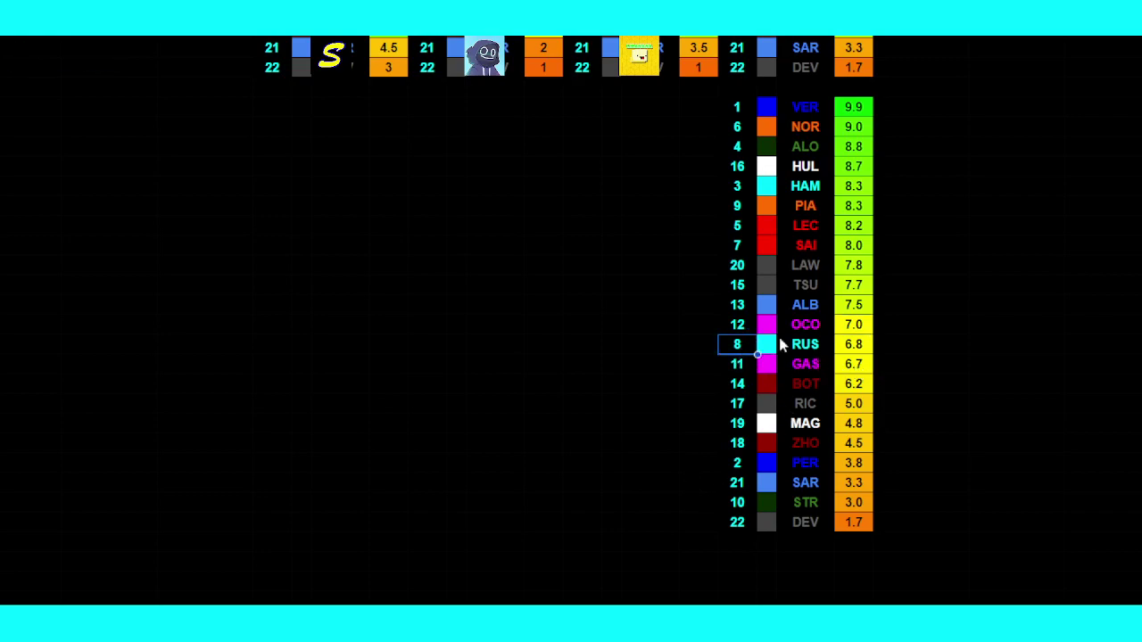